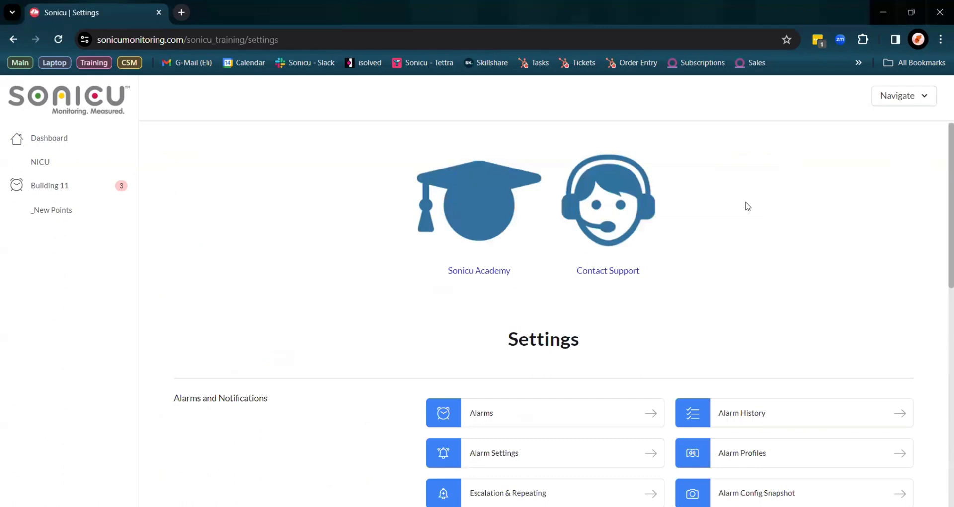
- Start a new alarm profile from the Alarm Profiles settings and name it Training
scroll(749, 204, down, 4)
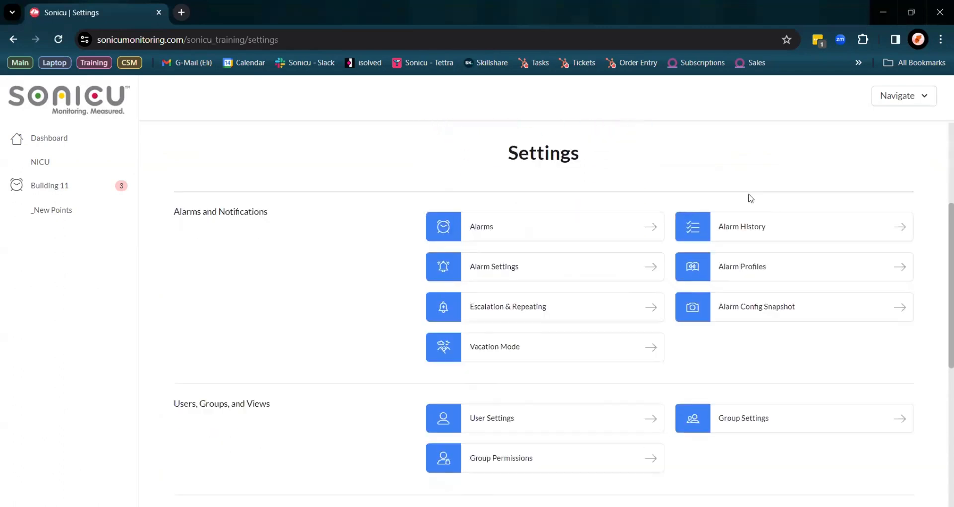
click(769, 268)
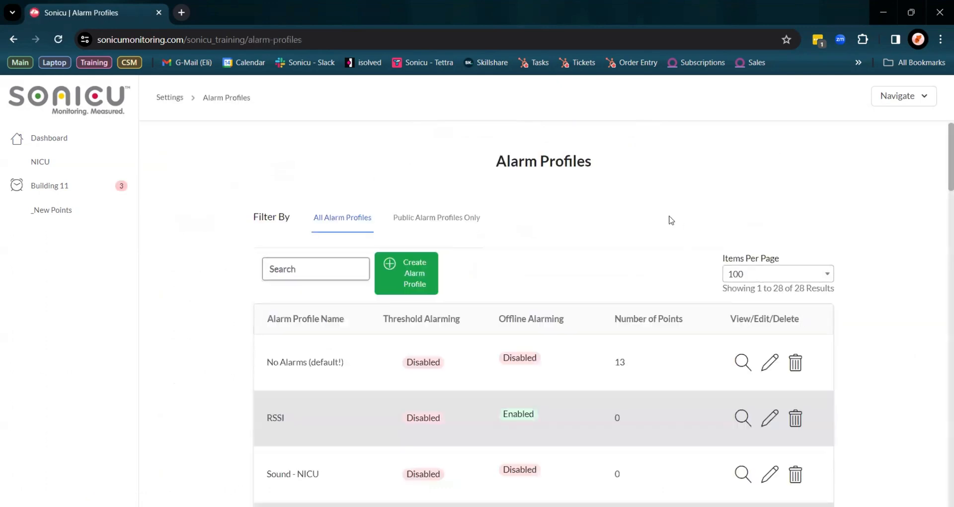
scroll(645, 203, down, 1)
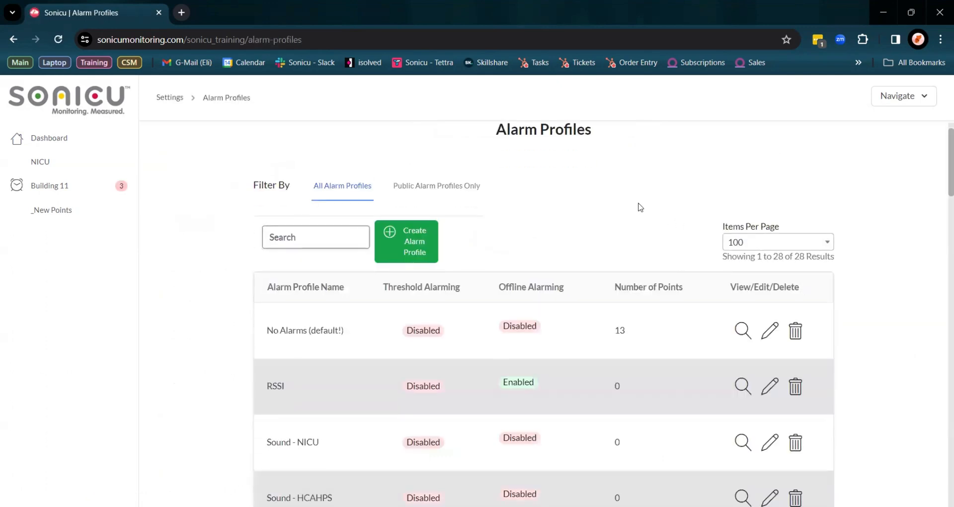
click(418, 211)
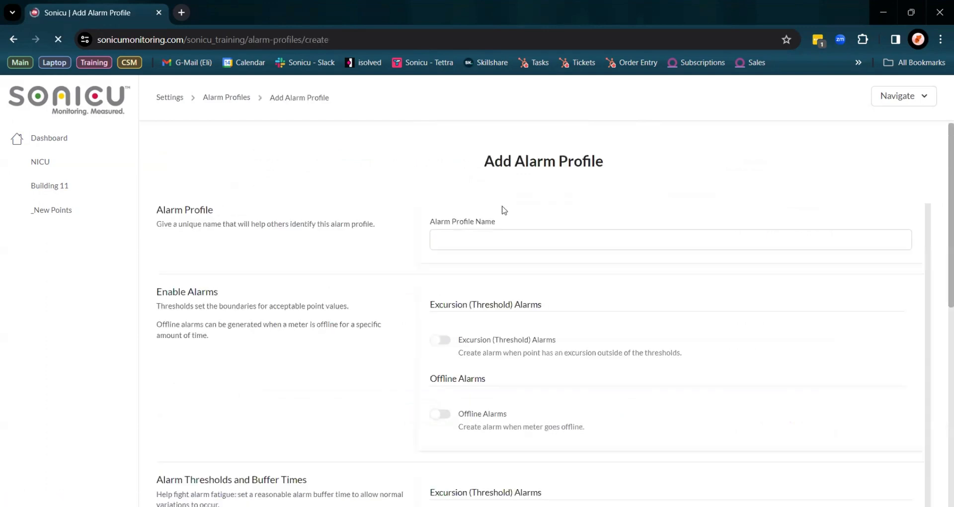
click(466, 237)
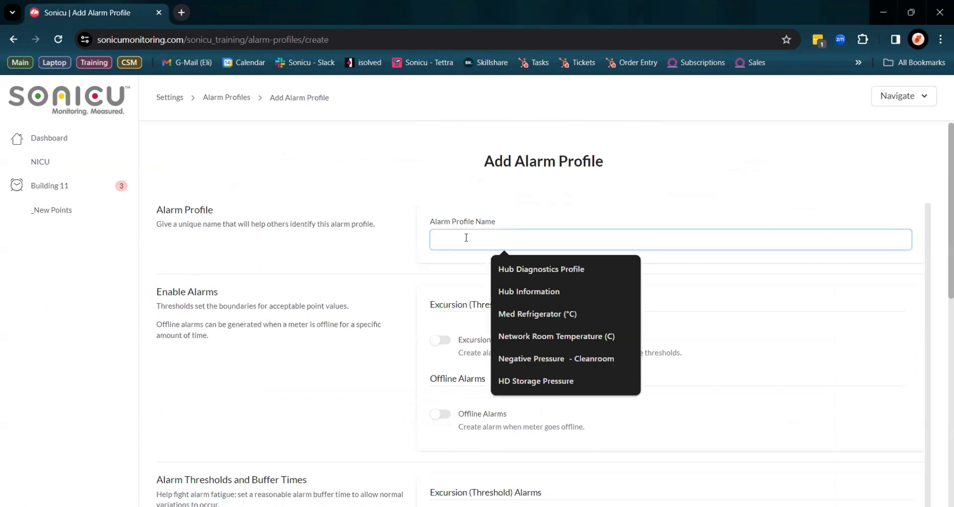
text(Training)
click(404, 270)
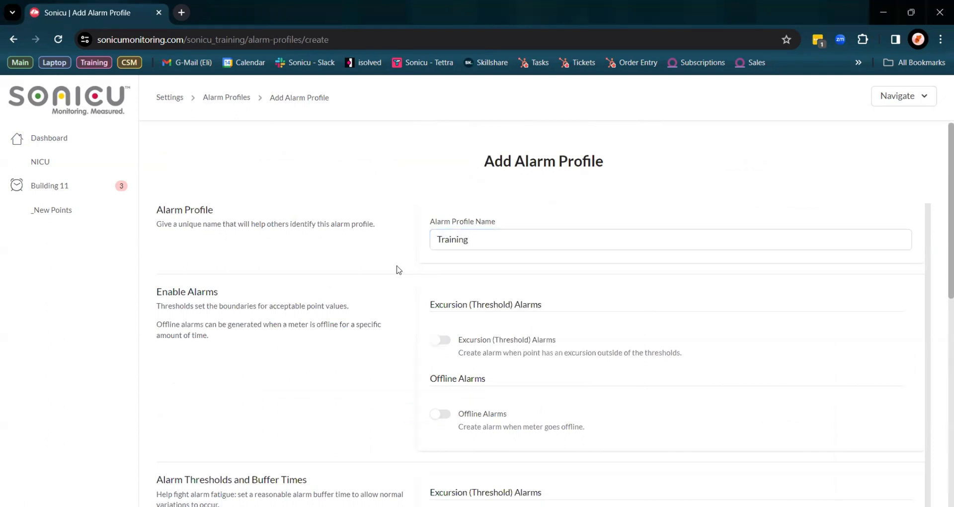
- Enable excursion (threshold) alarms with threshold automatic resolution and a resolution buffer time of 00:20
scroll(387, 239, down, 1)
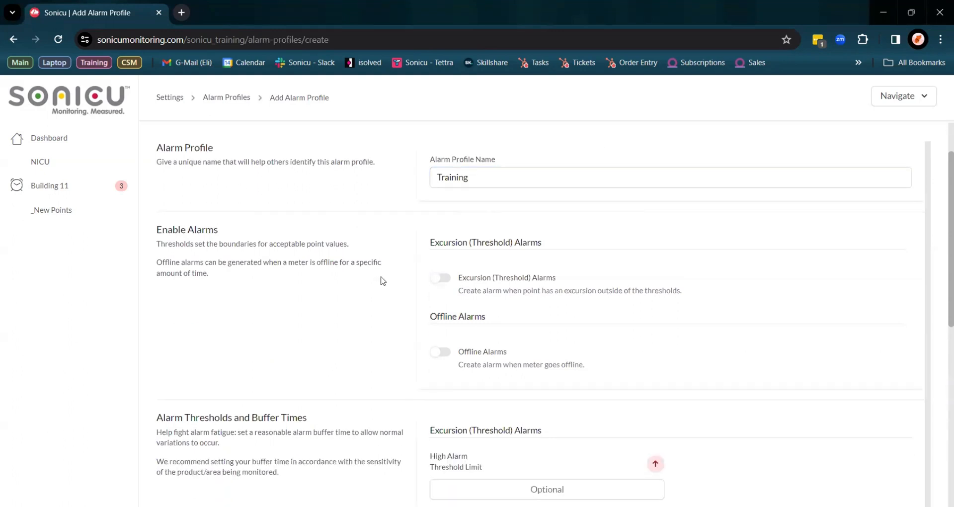
click(436, 282)
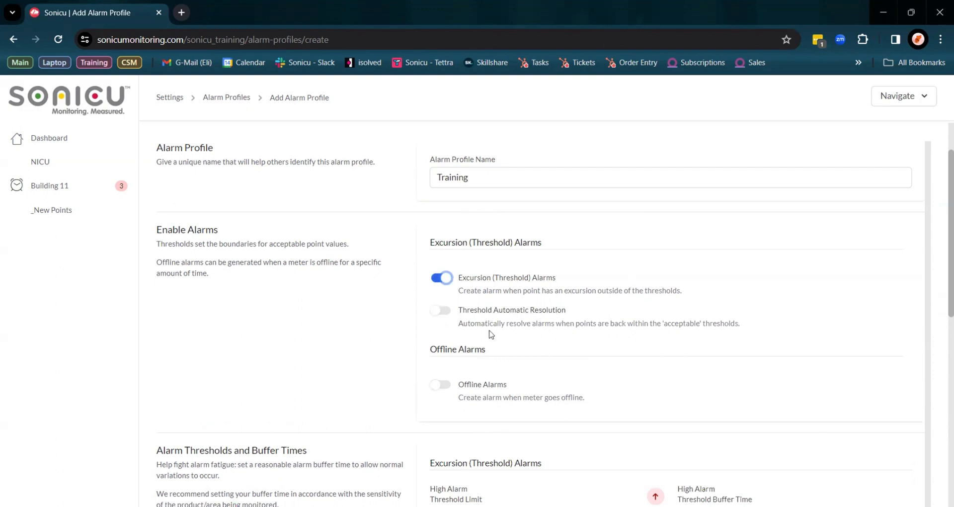
click(445, 314)
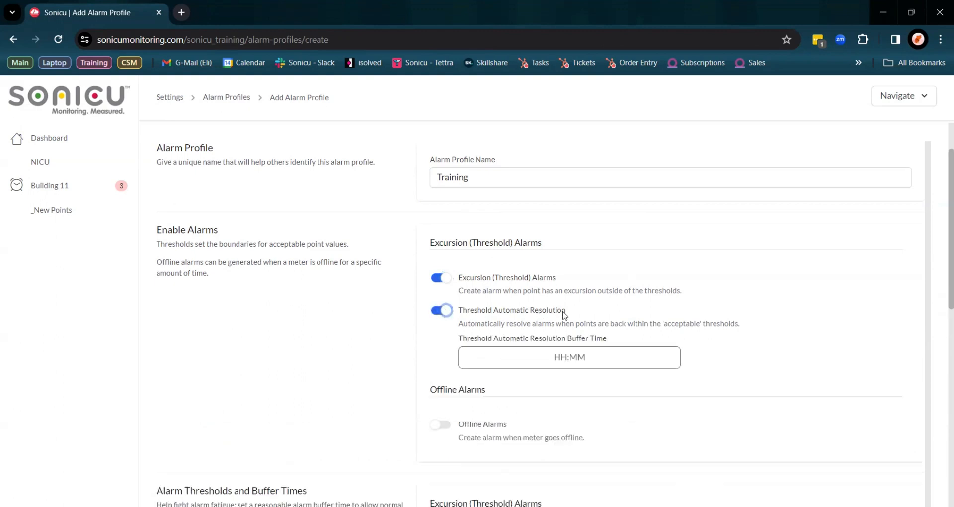
click(583, 357)
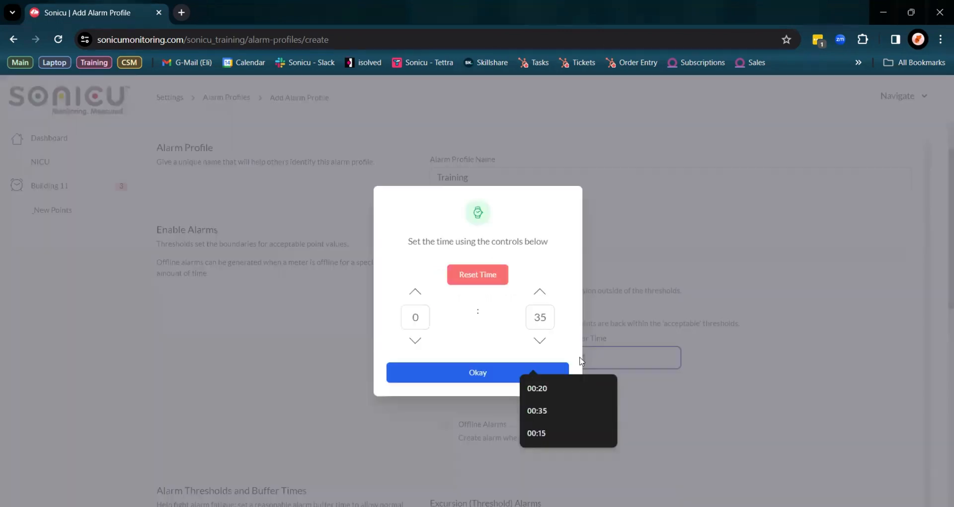
click(541, 347)
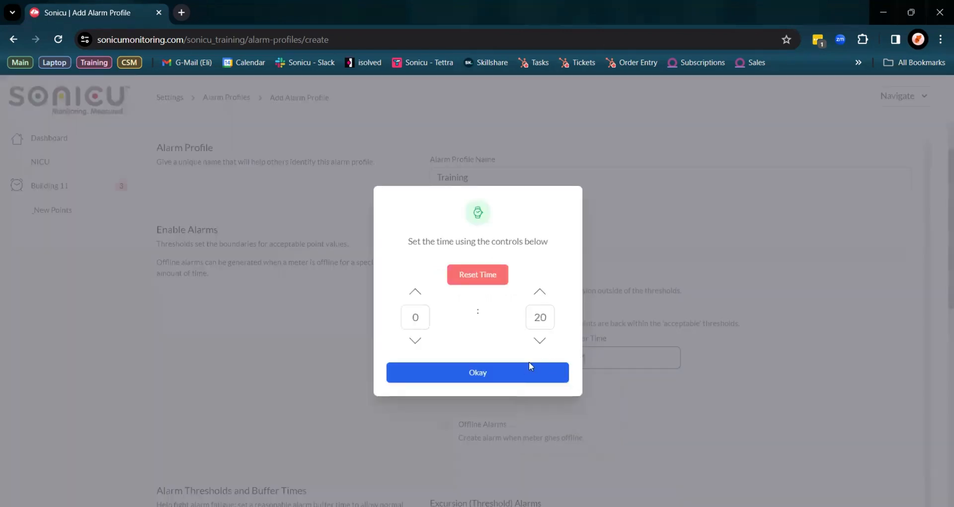
click(526, 372)
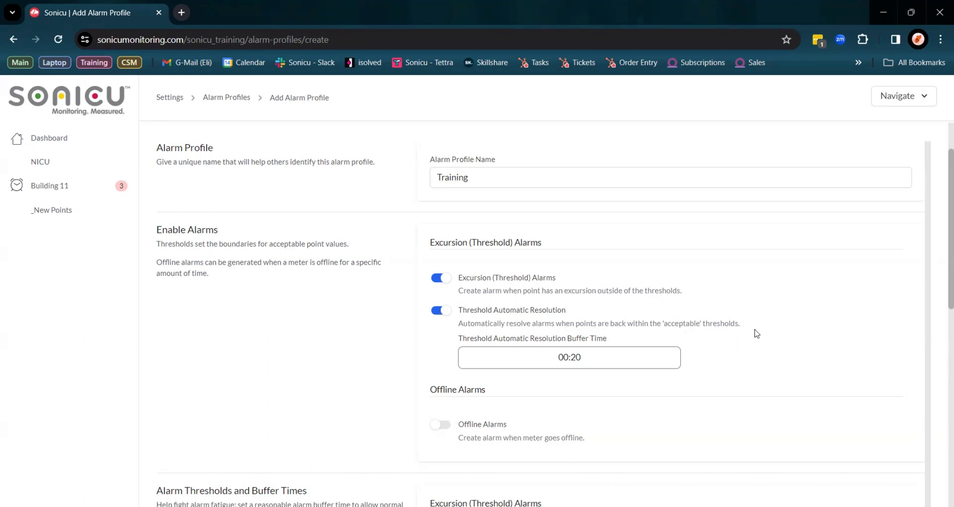
- Enable offline alarms together with offline automatic resolution for the profile
scroll(755, 324, down, 1)
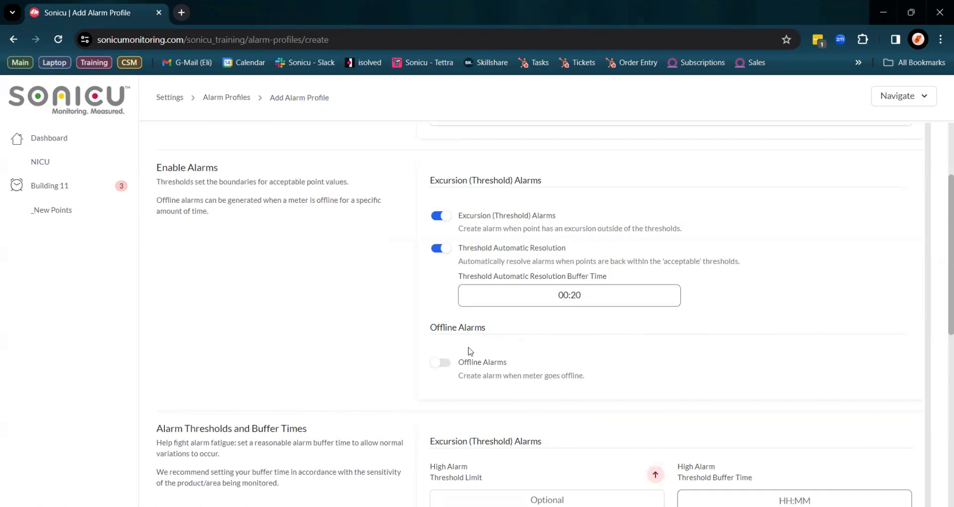
click(441, 364)
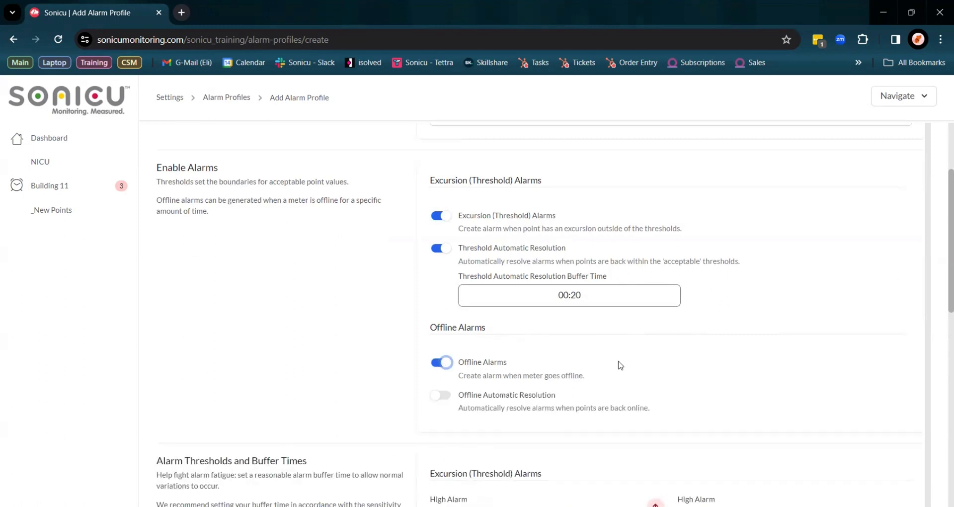
scroll(629, 356, down, 1)
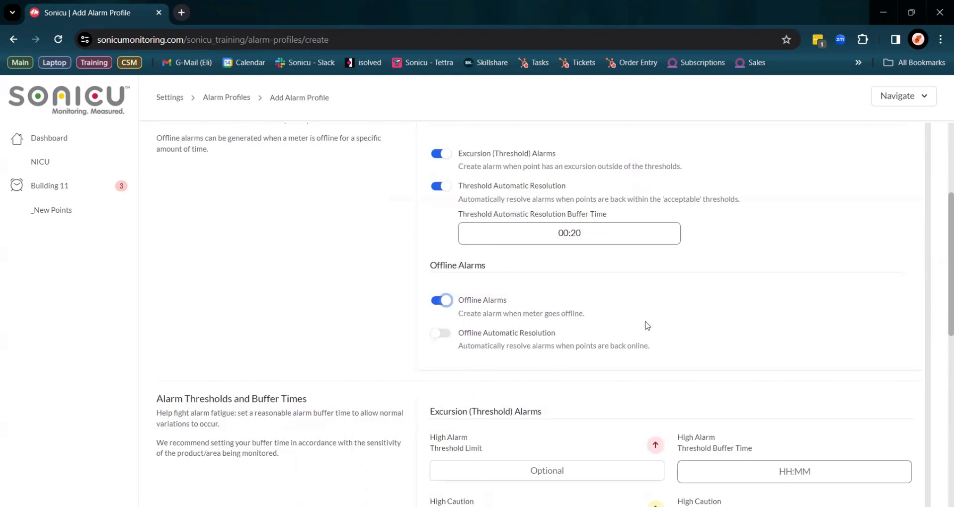
click(443, 336)
- Set the High Alarm threshold limit to 32 and the High Caution threshold limit to 30
scroll(373, 245, down, 4)
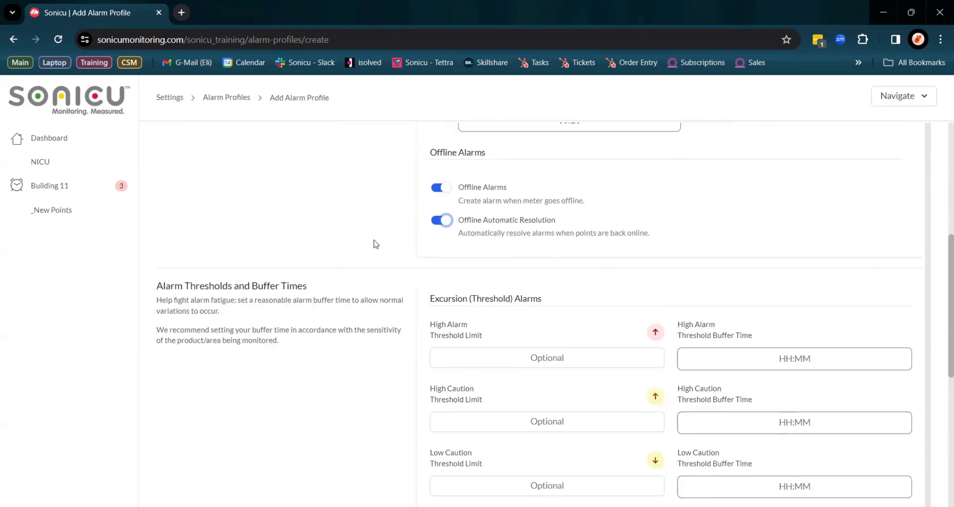
scroll(375, 249, down, 1)
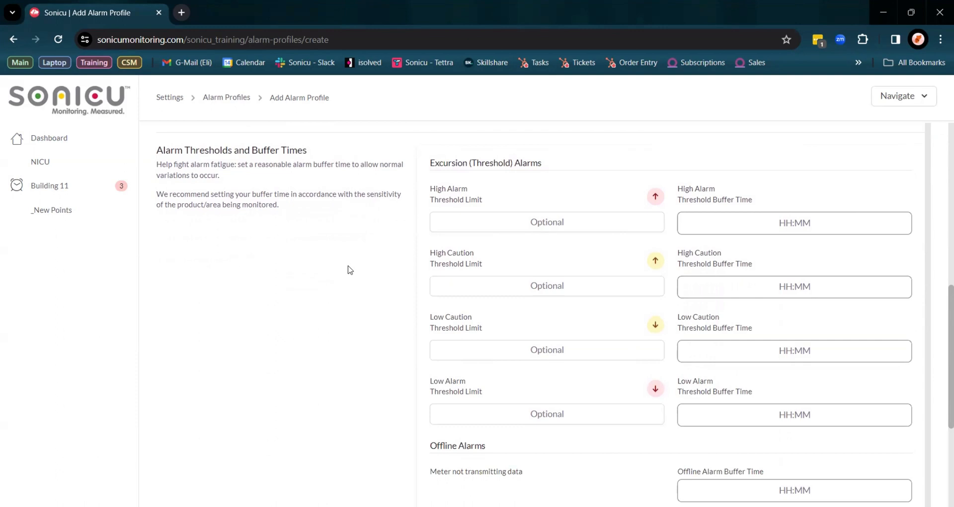
click(526, 226)
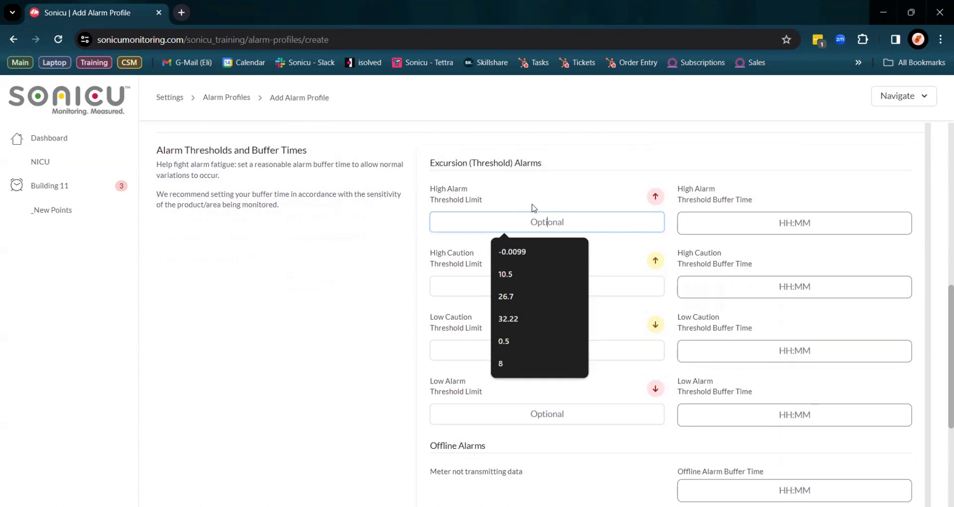
text(32)
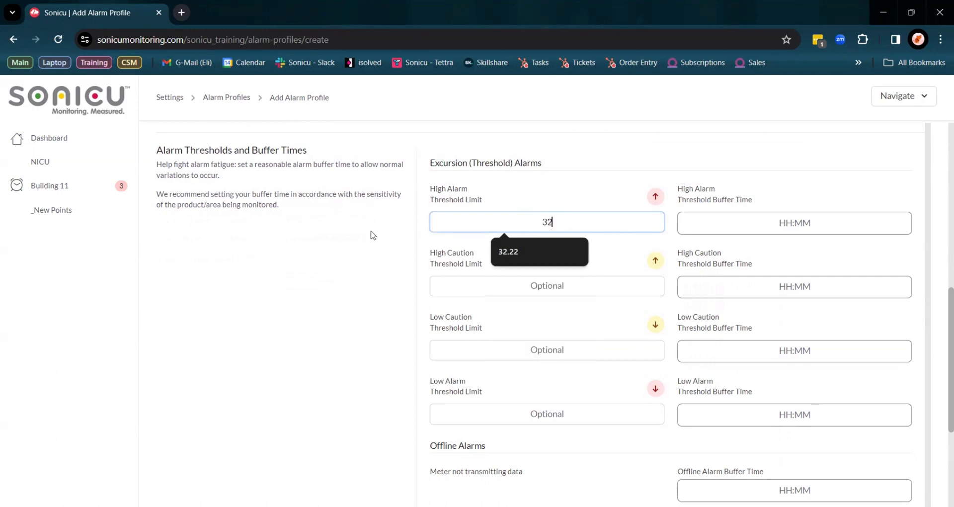
click(374, 235)
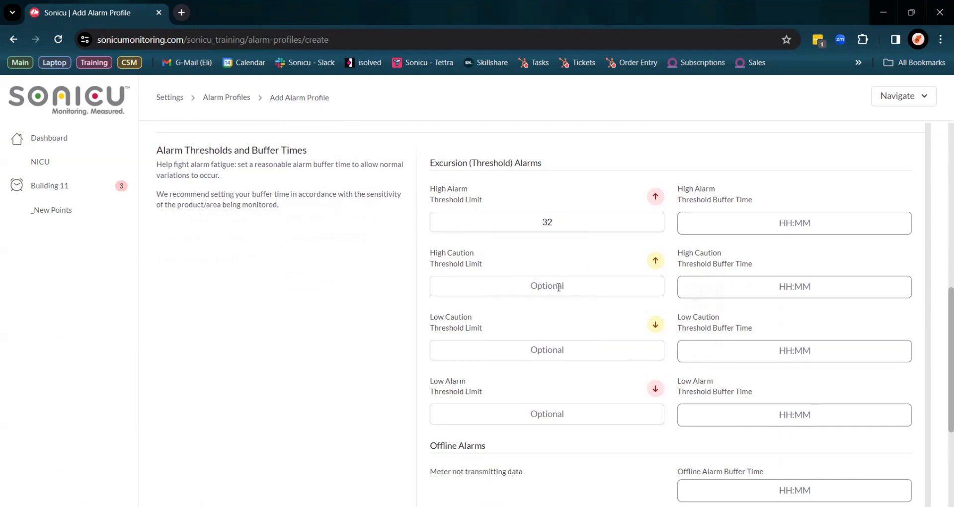
click(559, 286)
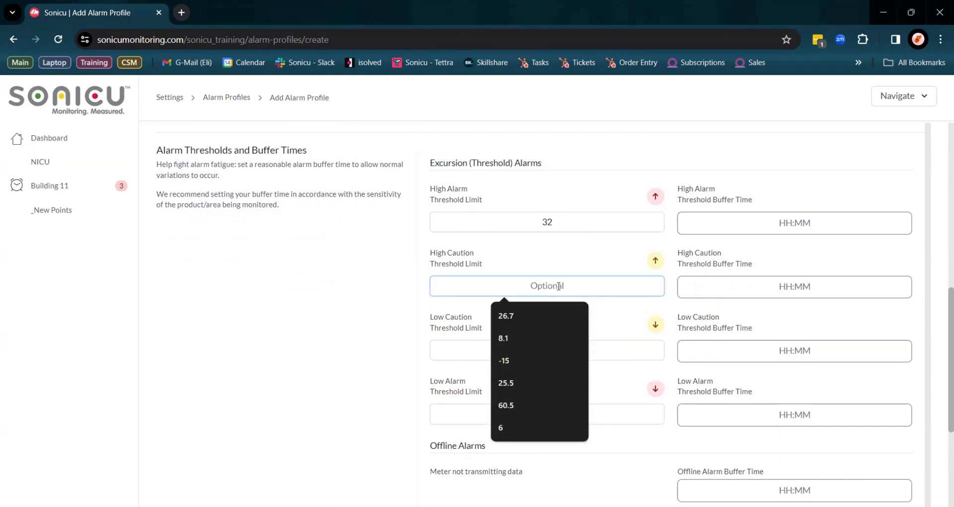
text(30)
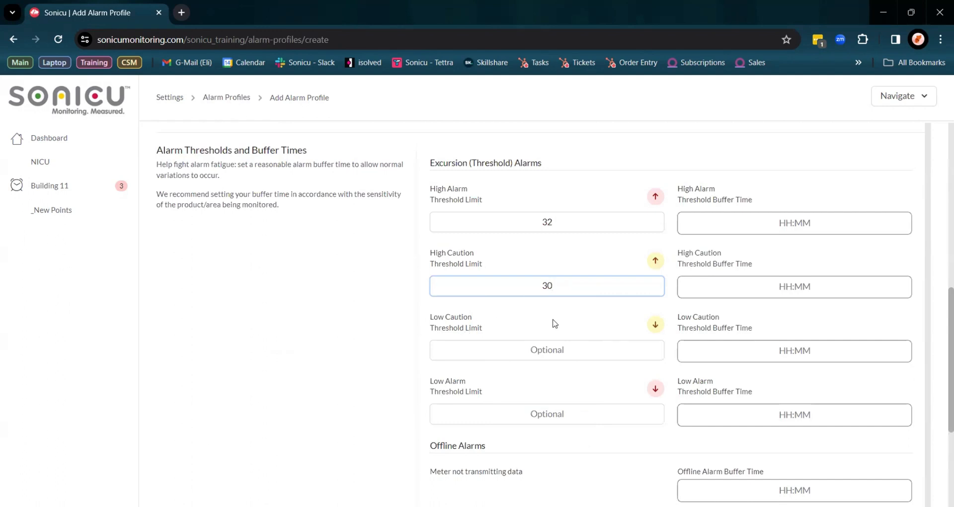
- Set the Low Caution threshold limit to 20 and the Low Alarm threshold limit to 18
click(553, 351)
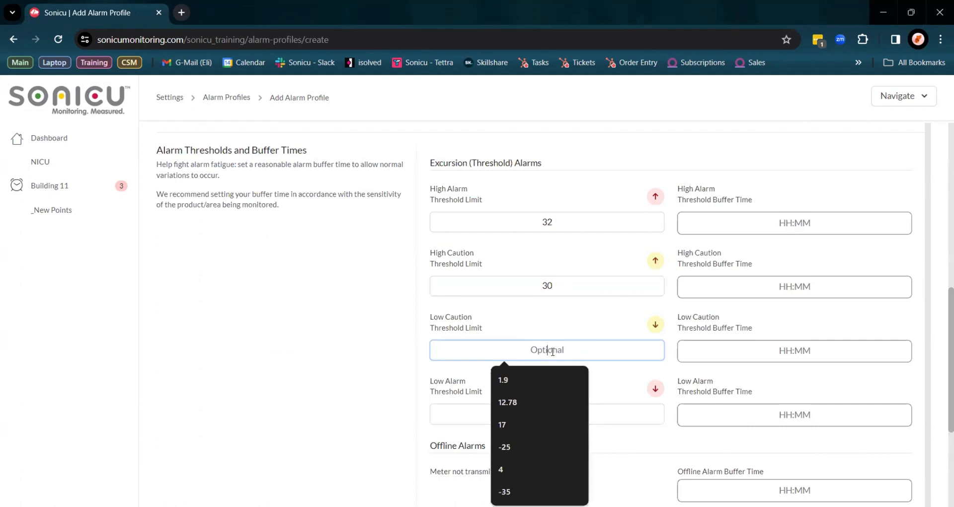
text(20)
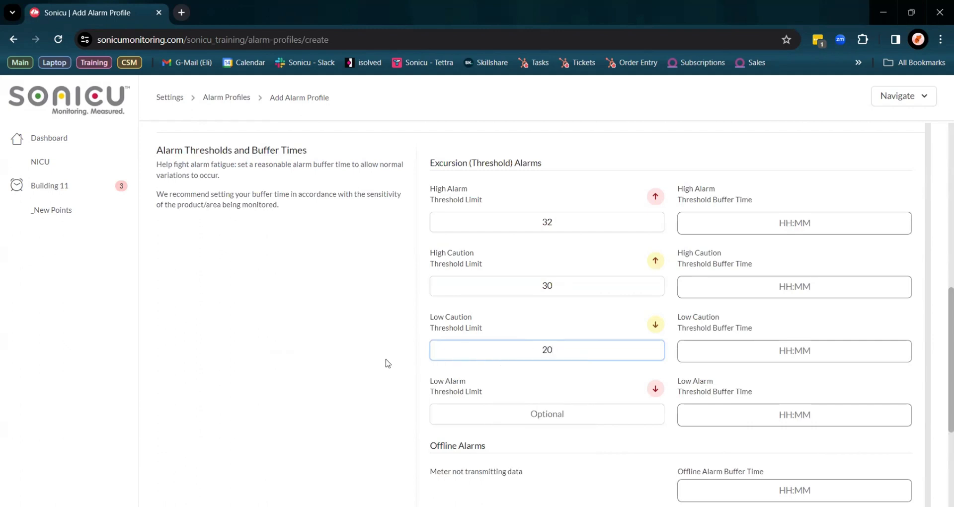
click(551, 417)
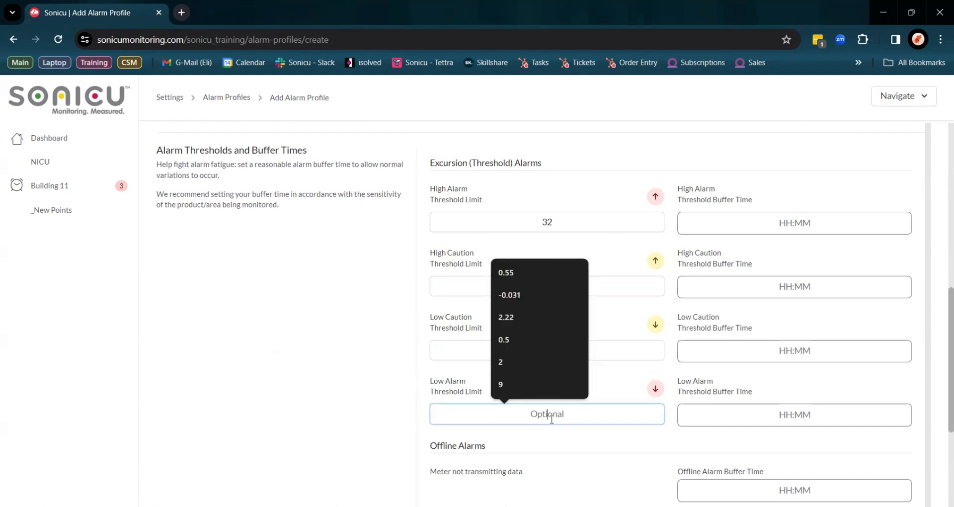
text(18)
click(381, 321)
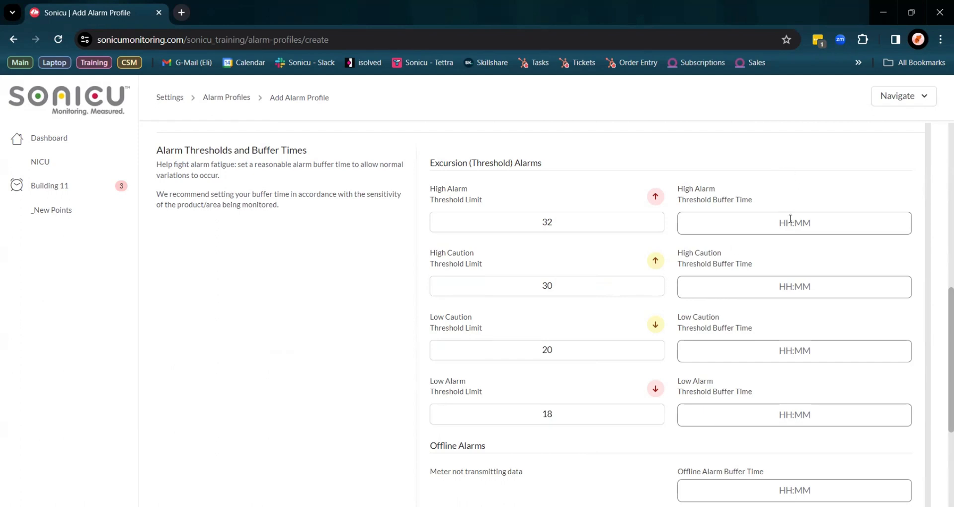
- Set the threshold buffer times for both High Alarm and Low Alarm to 00:35
click(745, 222)
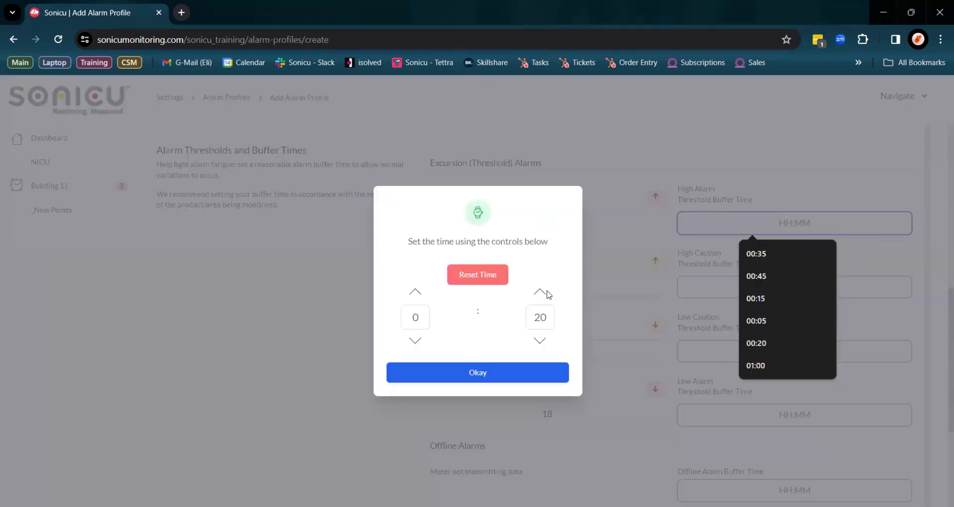
click(539, 292)
click(540, 291)
click(540, 291)
click(537, 372)
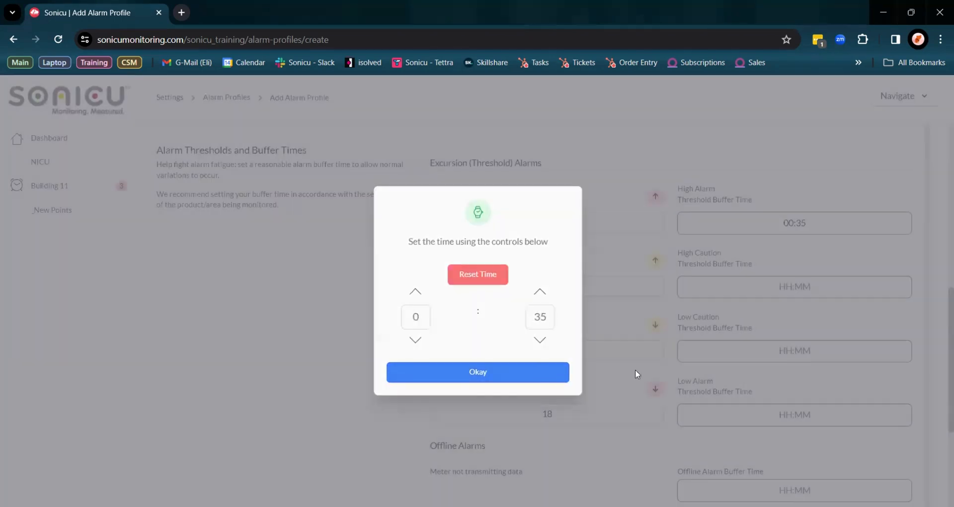
click(778, 413)
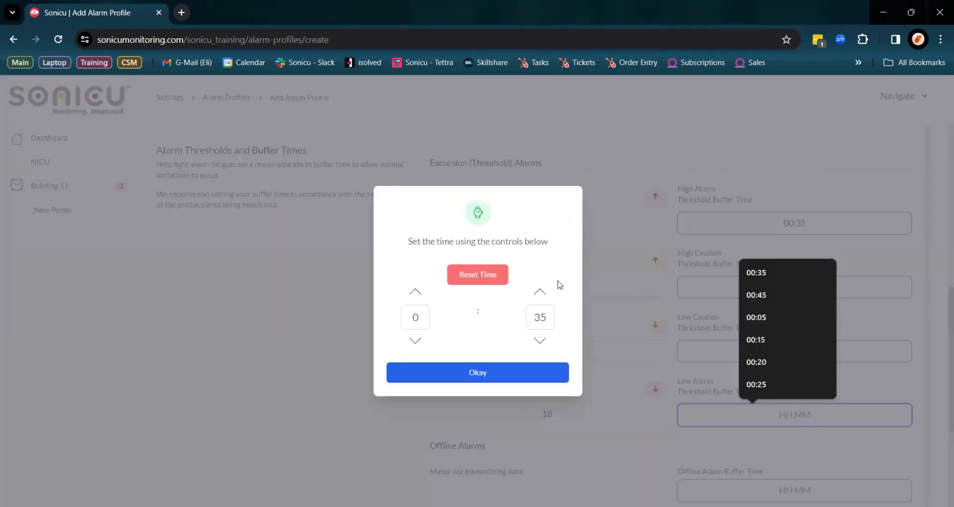
click(533, 371)
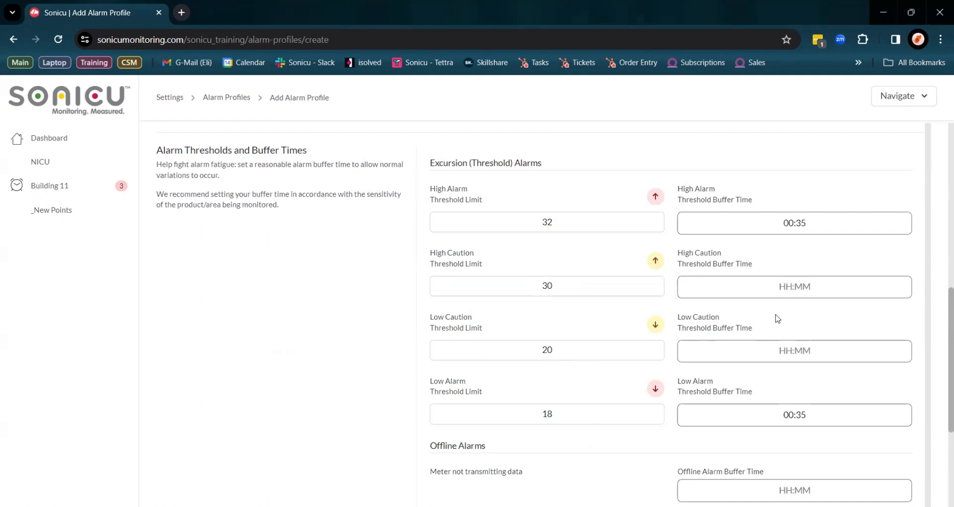
- Set the threshold buffer times for both High Caution and Low Caution to 02:00
click(790, 289)
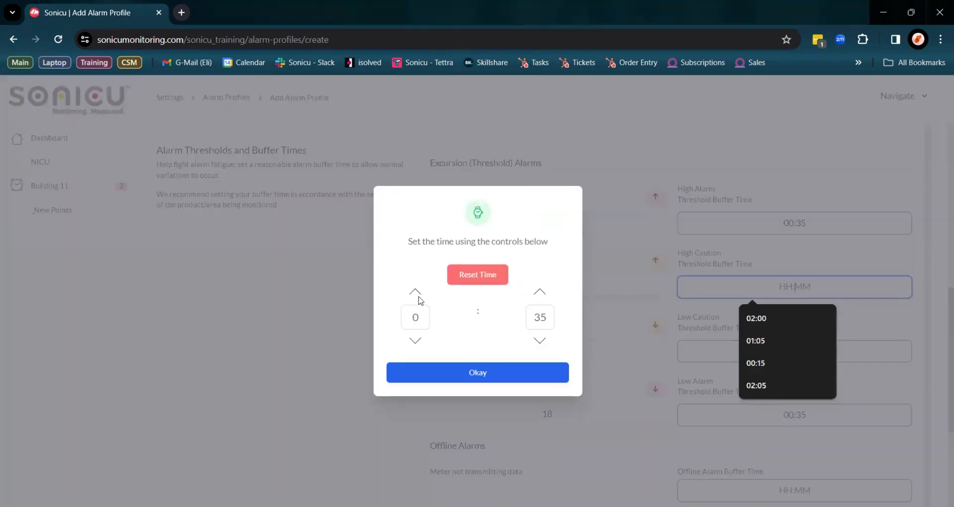
click(415, 292)
click(416, 292)
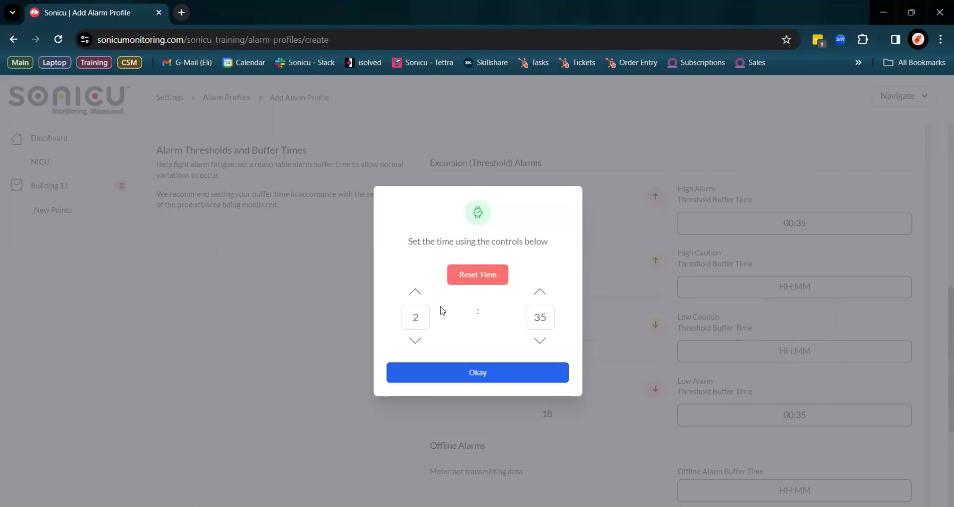
click(540, 341)
click(540, 341)
click(540, 341)
click(542, 343)
click(542, 343)
click(541, 343)
click(542, 343)
click(507, 372)
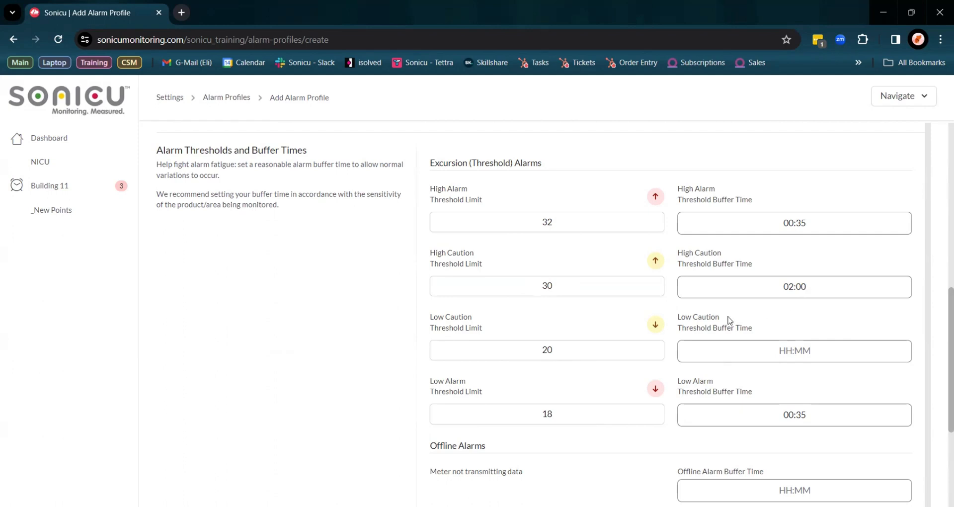
click(755, 353)
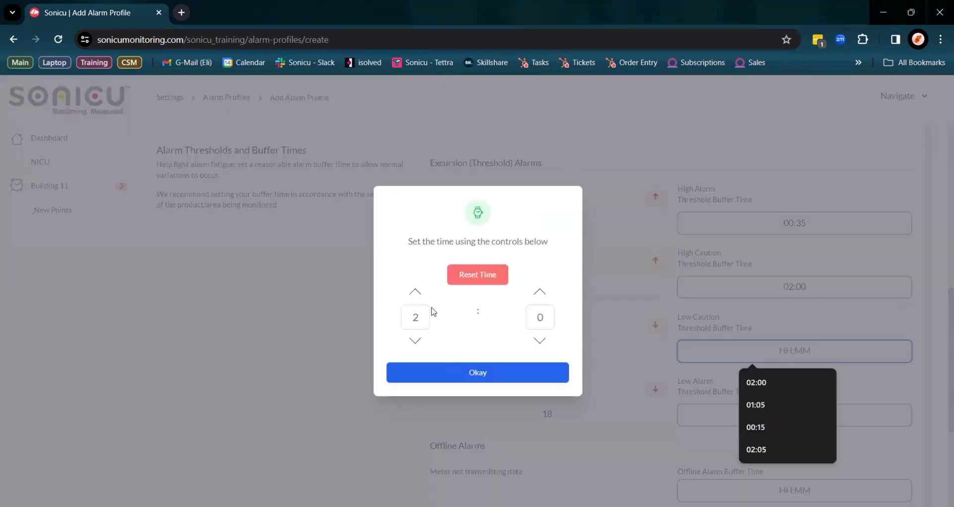
click(473, 372)
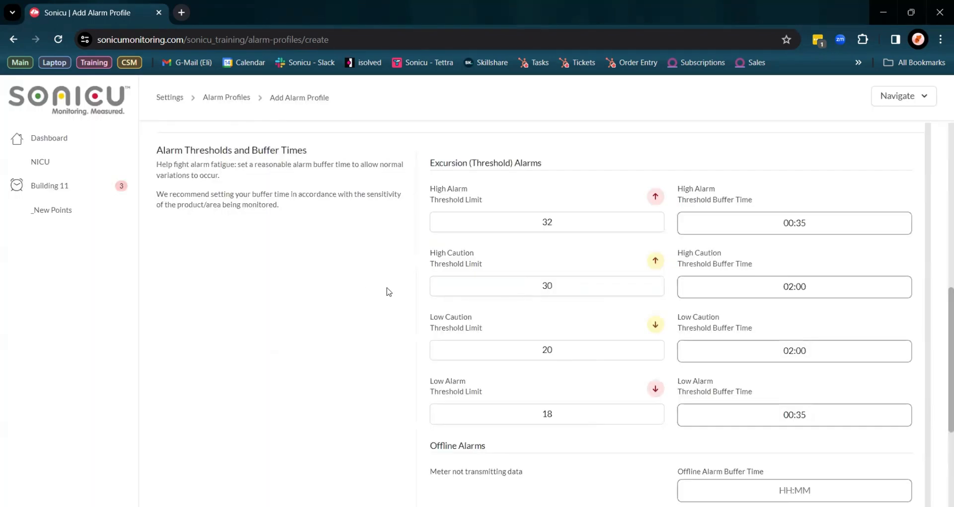
- Reset the threshold buffer times for both High Caution and Low Caution so that they are blank
click(804, 287)
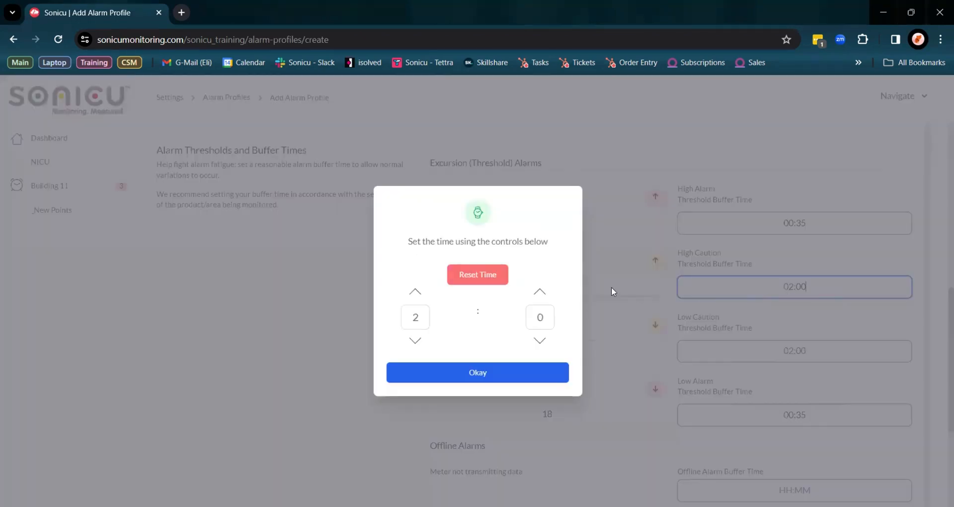
click(501, 275)
click(796, 350)
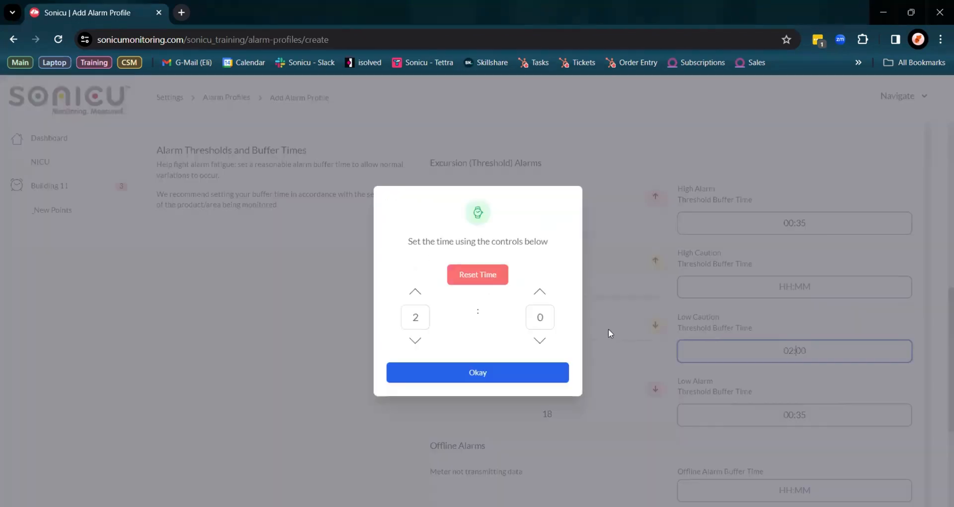
click(480, 276)
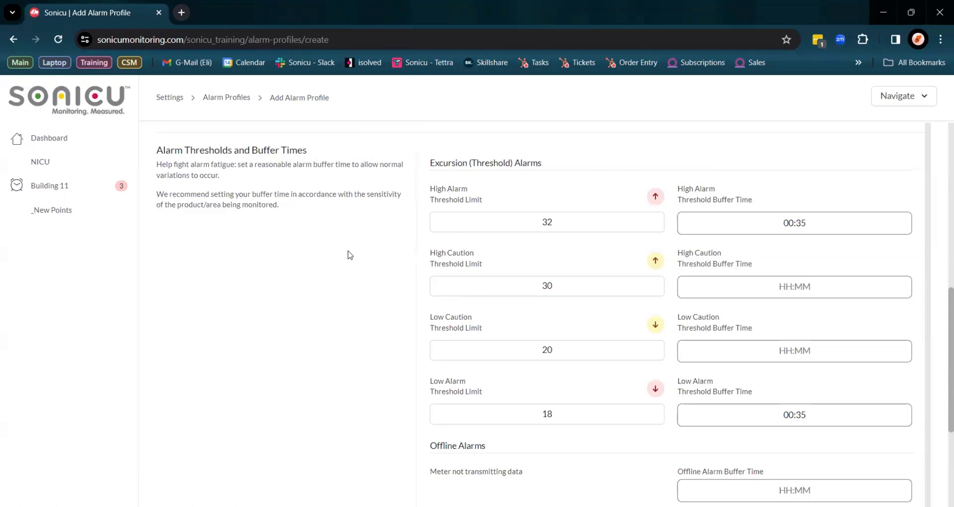
- Set the Offline Alarm Buffer Time to 01:35
scroll(352, 255, down, 3)
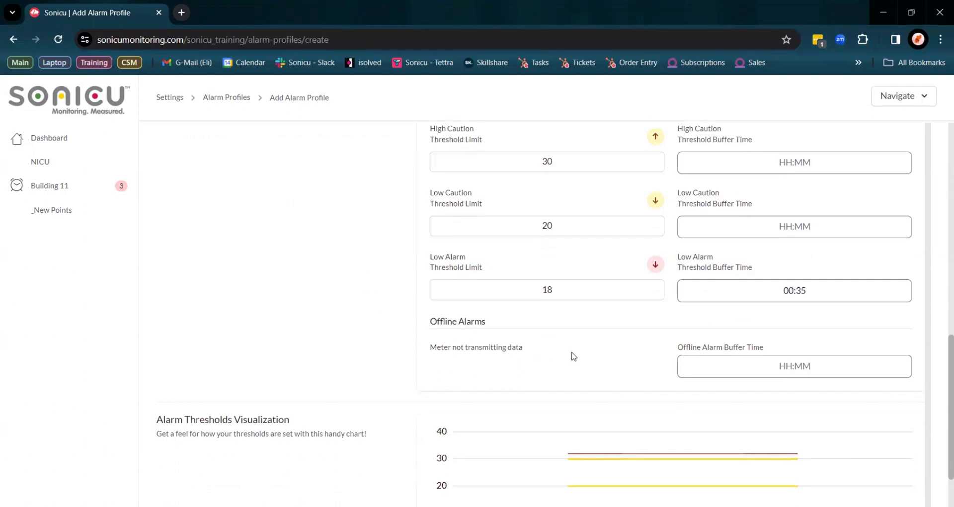
click(754, 370)
click(416, 292)
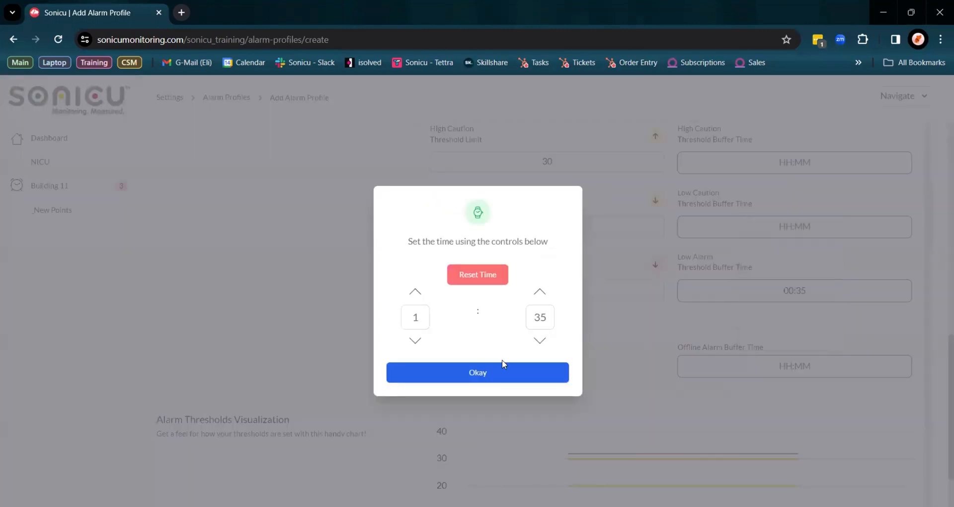
click(478, 373)
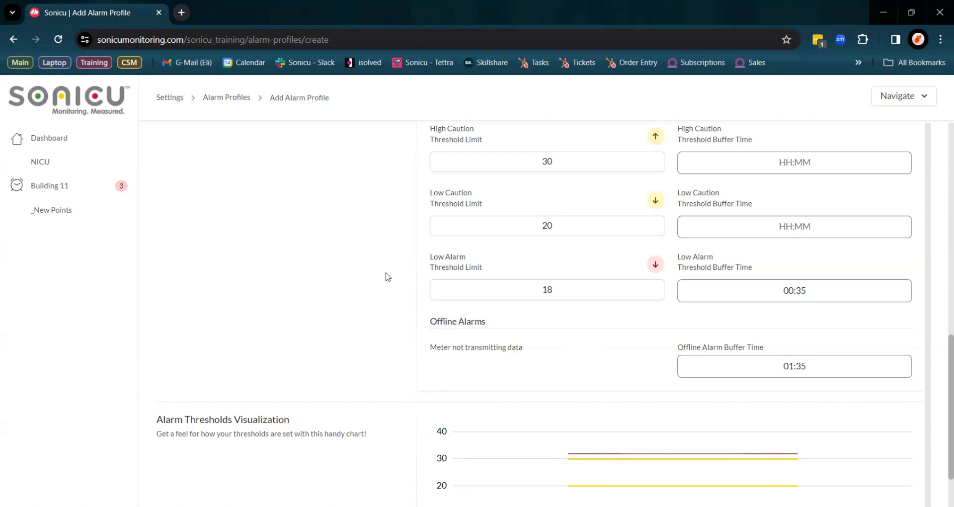
- Save the alarm profile and locate the Training entry in the list of alarm profiles
scroll(388, 277, down, 2)
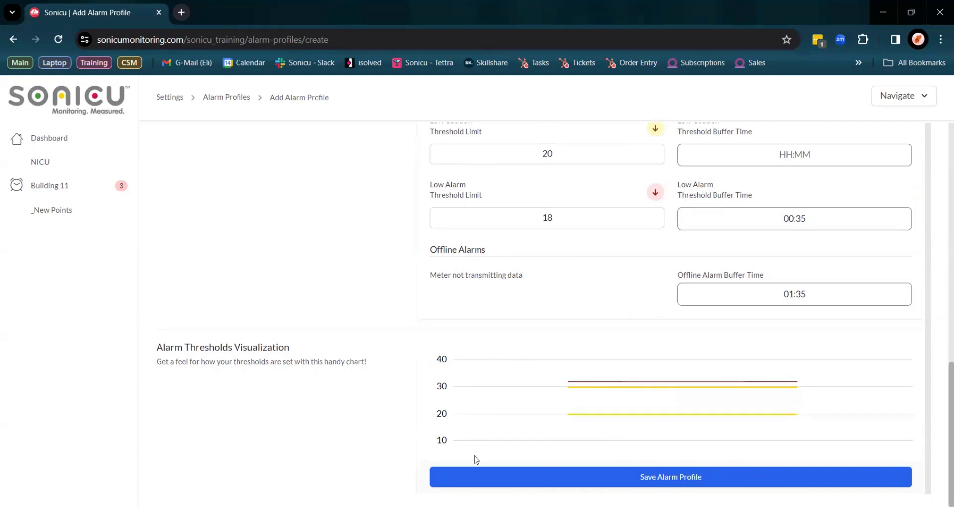
click(677, 481)
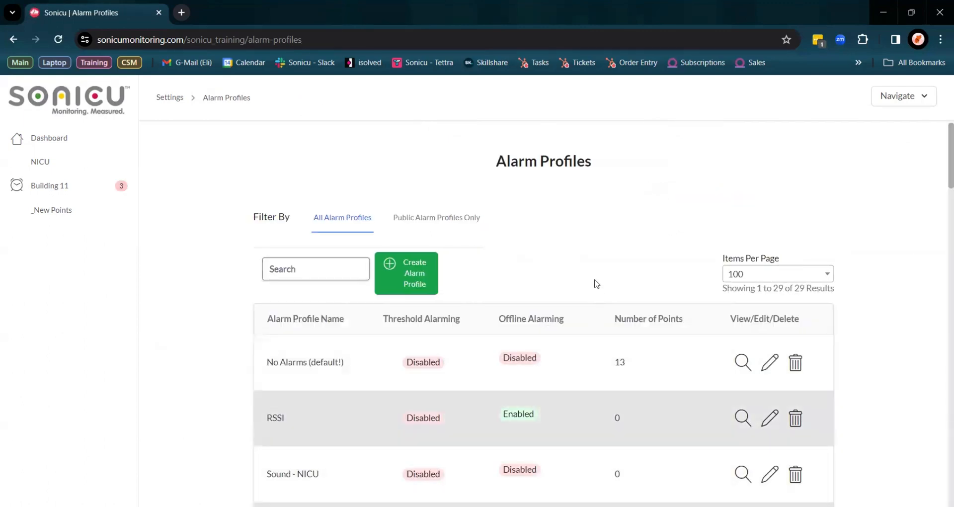
scroll(594, 278, down, 9)
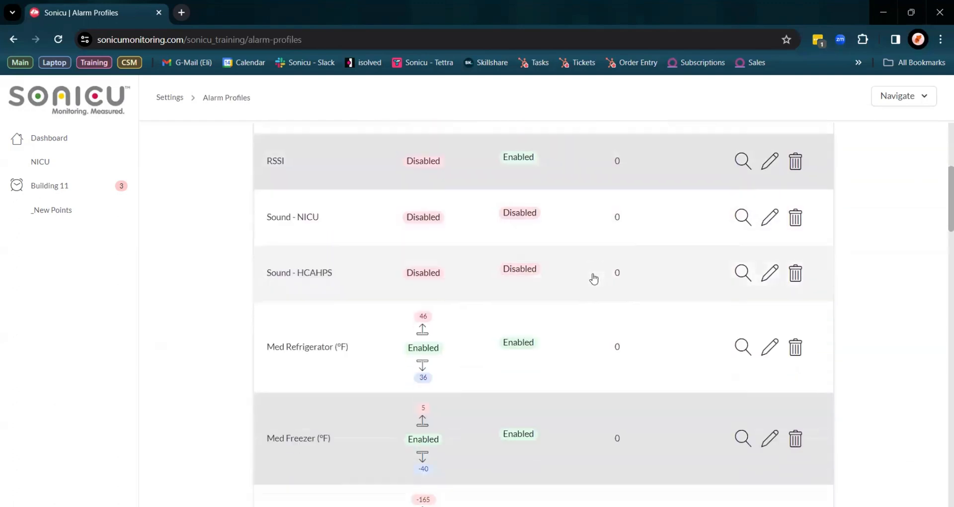
scroll(594, 280, down, 14)
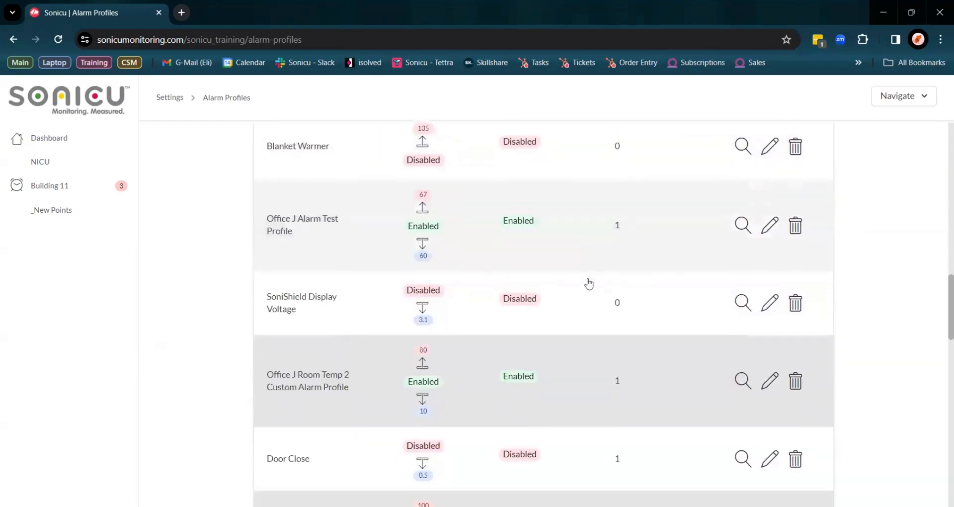
scroll(589, 283, down, 15)
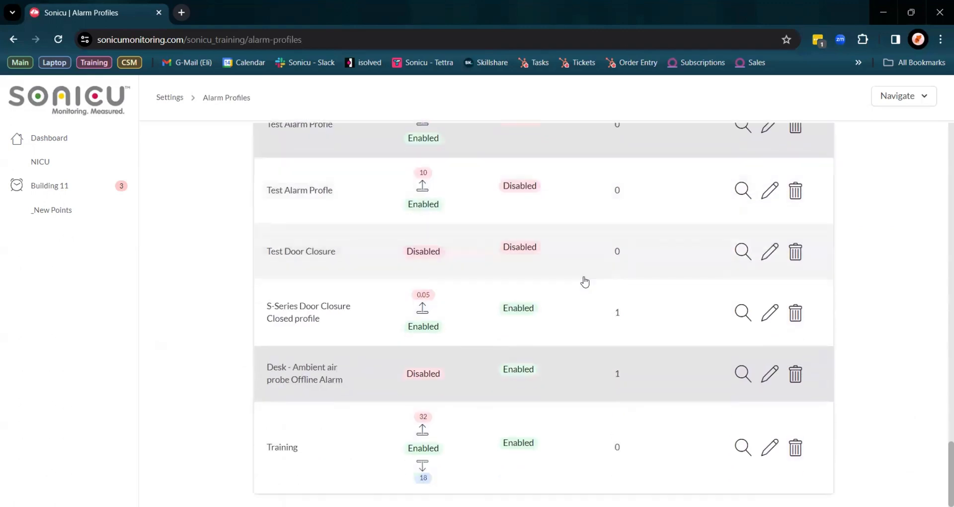